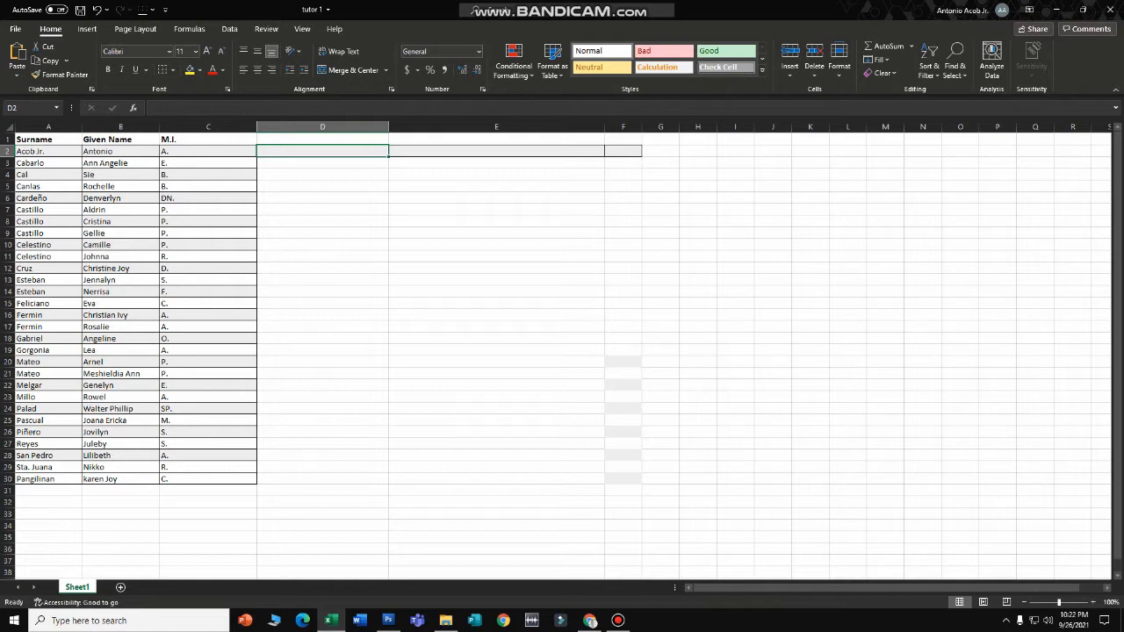
left_click(48, 151)
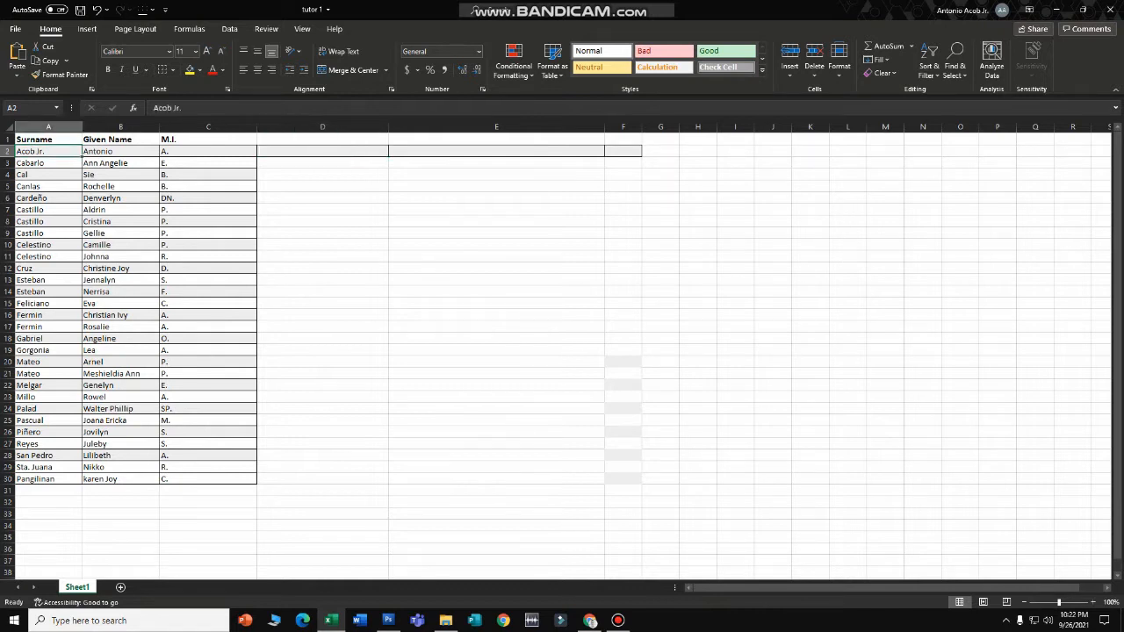
key("F2")
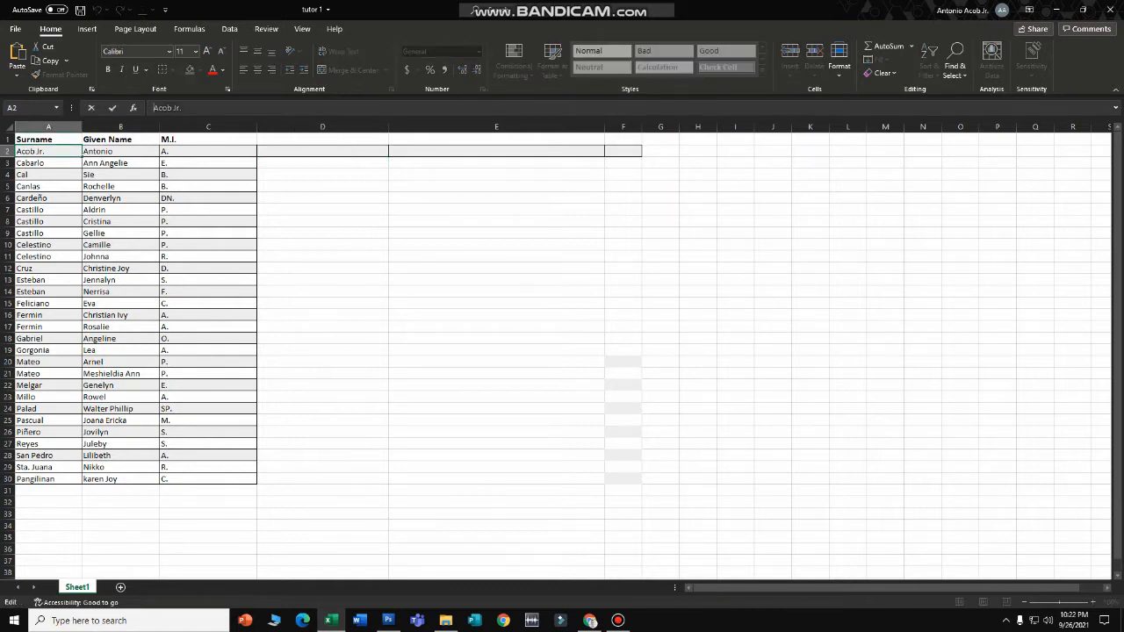
key("ctrl+c")
left_click(322, 151)
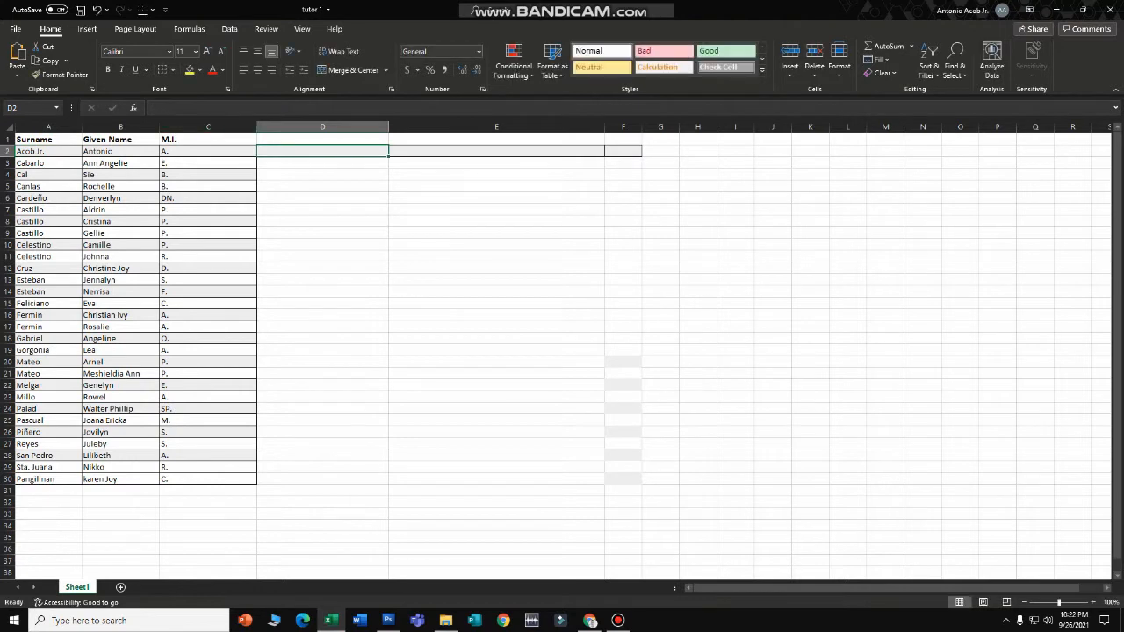
left_click(202, 108)
key("ctrl+v")
left_click(121, 151)
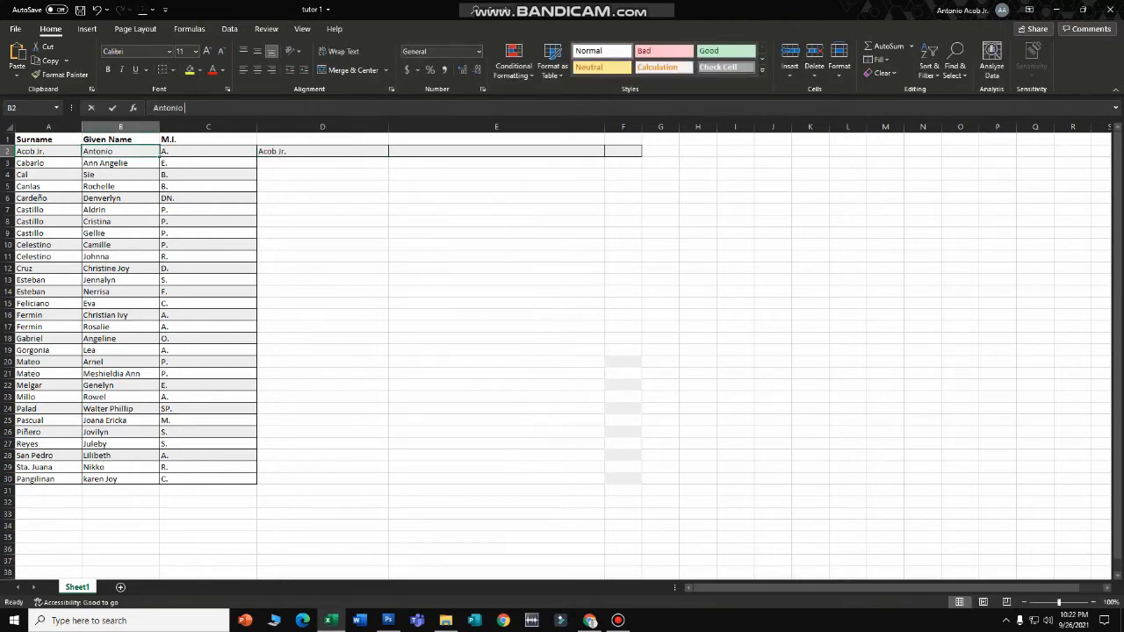
left_click_drag(188, 108, 153, 108)
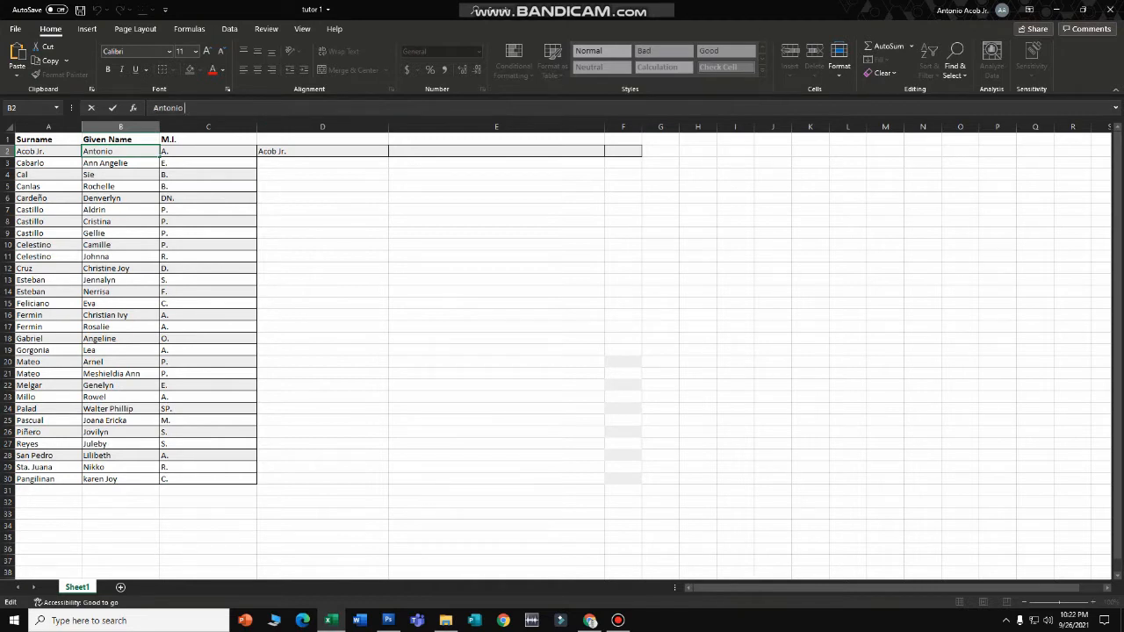
type(",")
left_click(322, 151)
left_click(184, 108)
type(",")
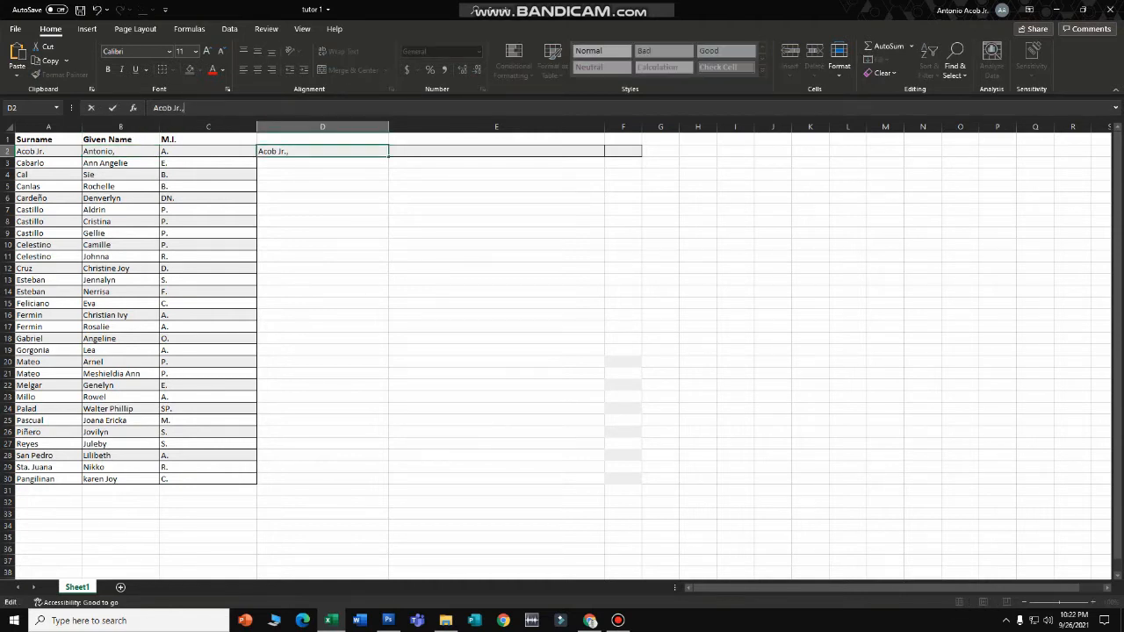
key("ctrl+v")
- Clear the trial name from D2 and remove the stray comma after Antonio in B2
left_click(120, 151)
left_click(208, 151)
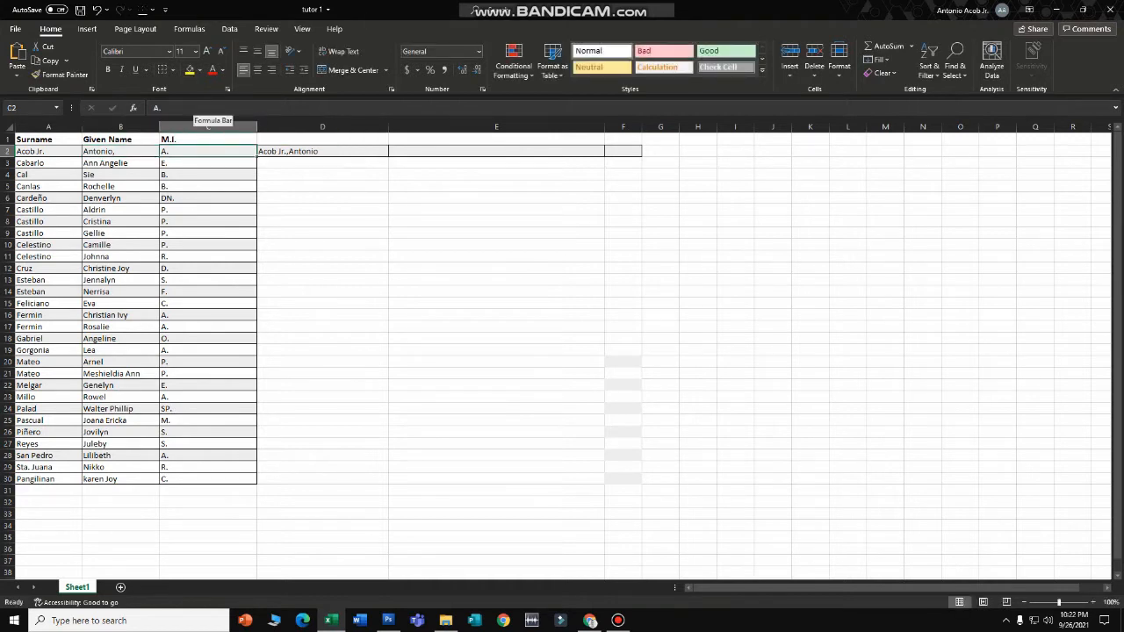
left_click_drag(188, 108, 153, 108)
left_click(322, 151)
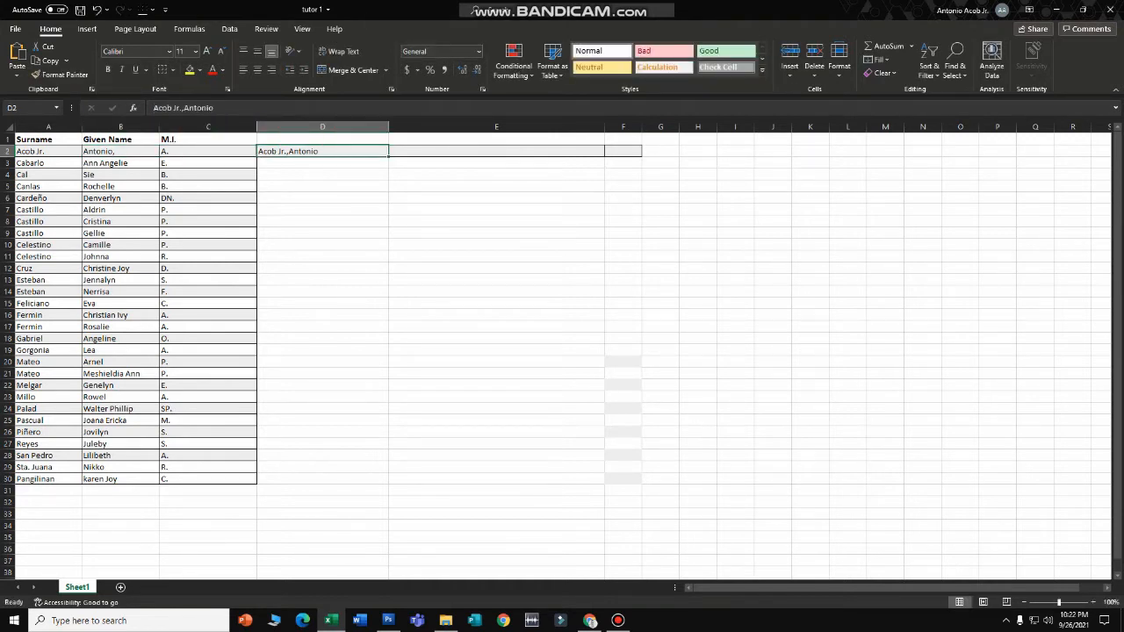
key("Delete")
left_click(120, 151)
left_click(188, 108)
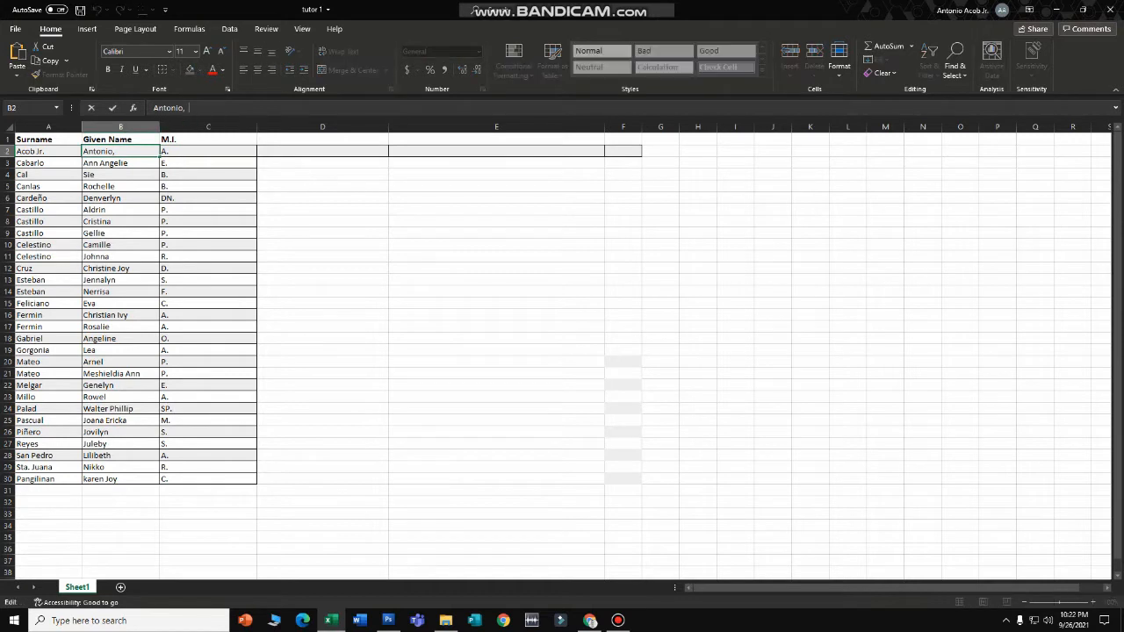
key("BackSpace")
key("BackSpace")
left_click(323, 175)
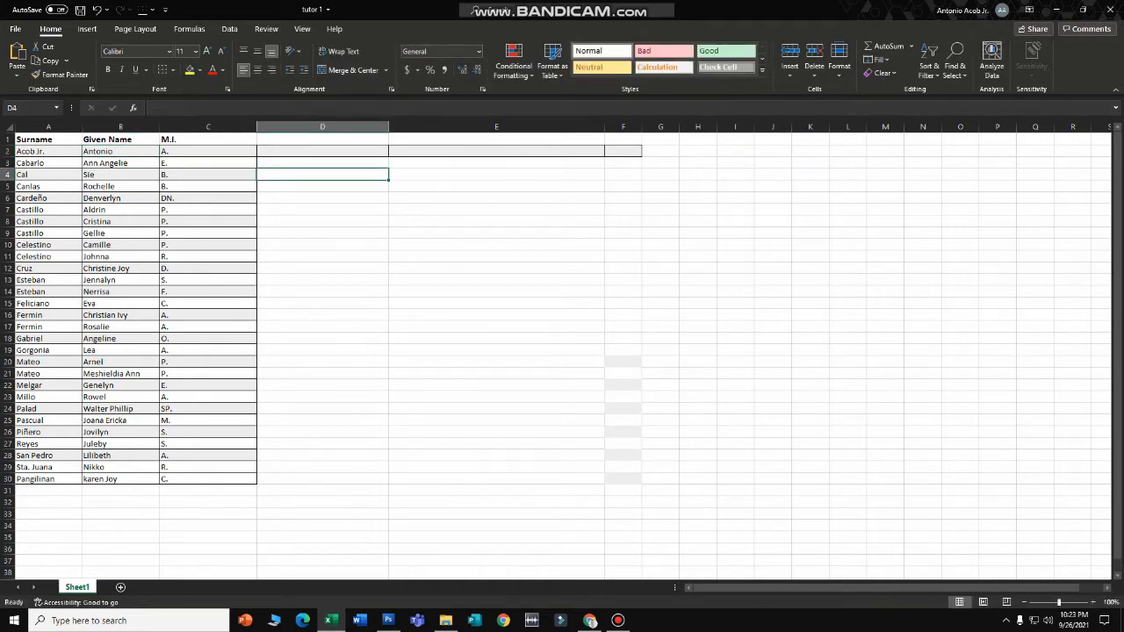
- Enter the heading NAME OF EMPLOYEE in D1, correcting the typos along the way
left_click(322, 139)
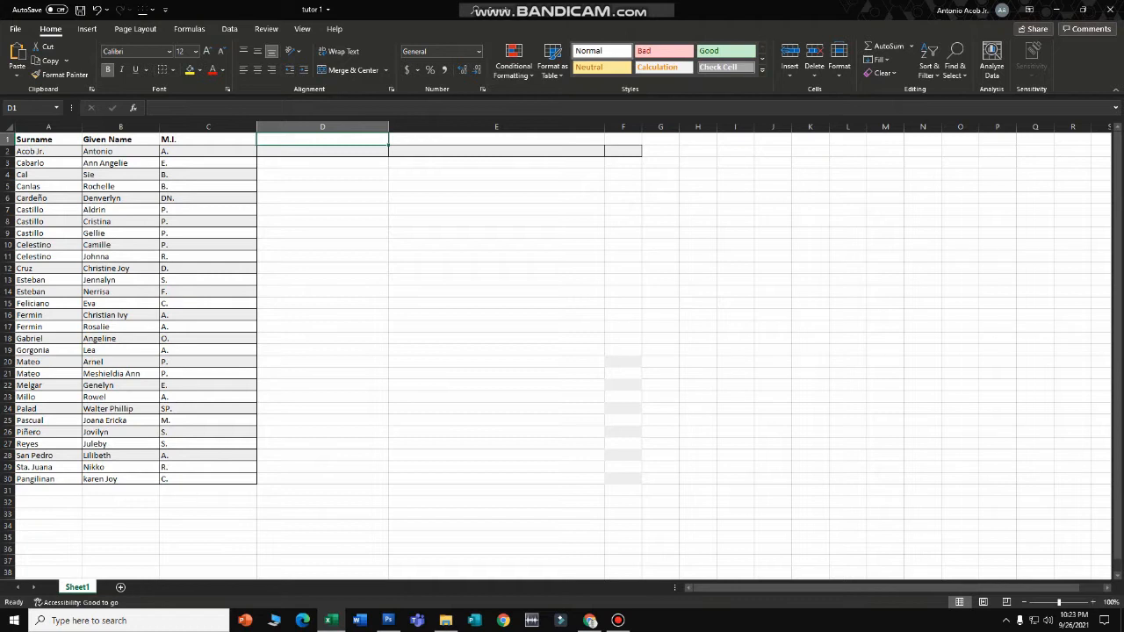
left_click(322, 151)
left_click(322, 140)
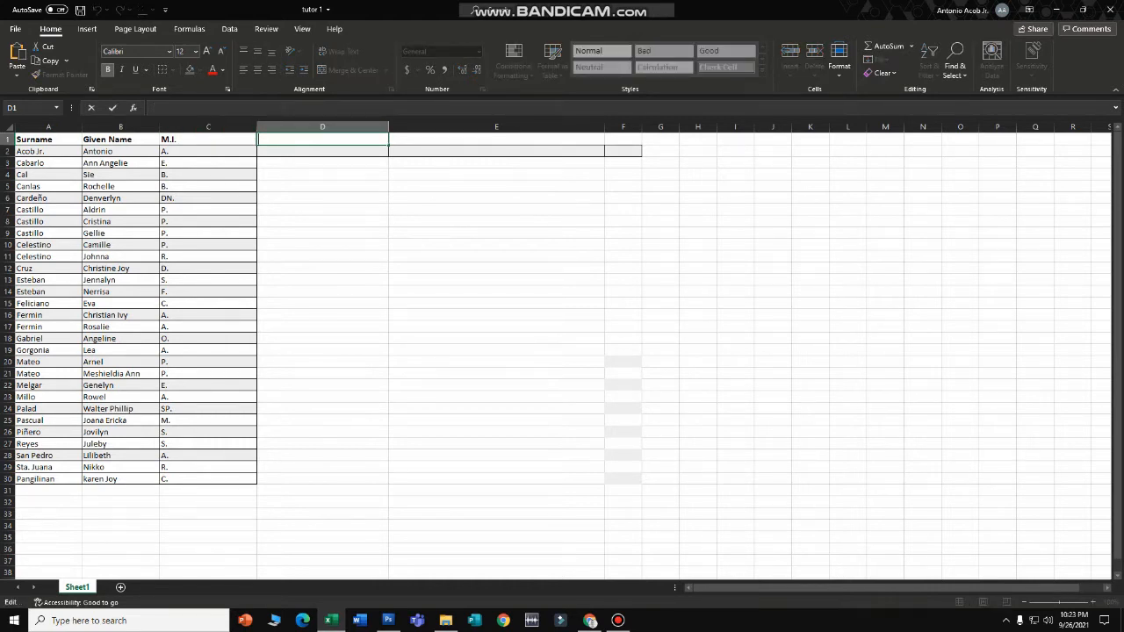
type("NAME OF EMPLOYEE")
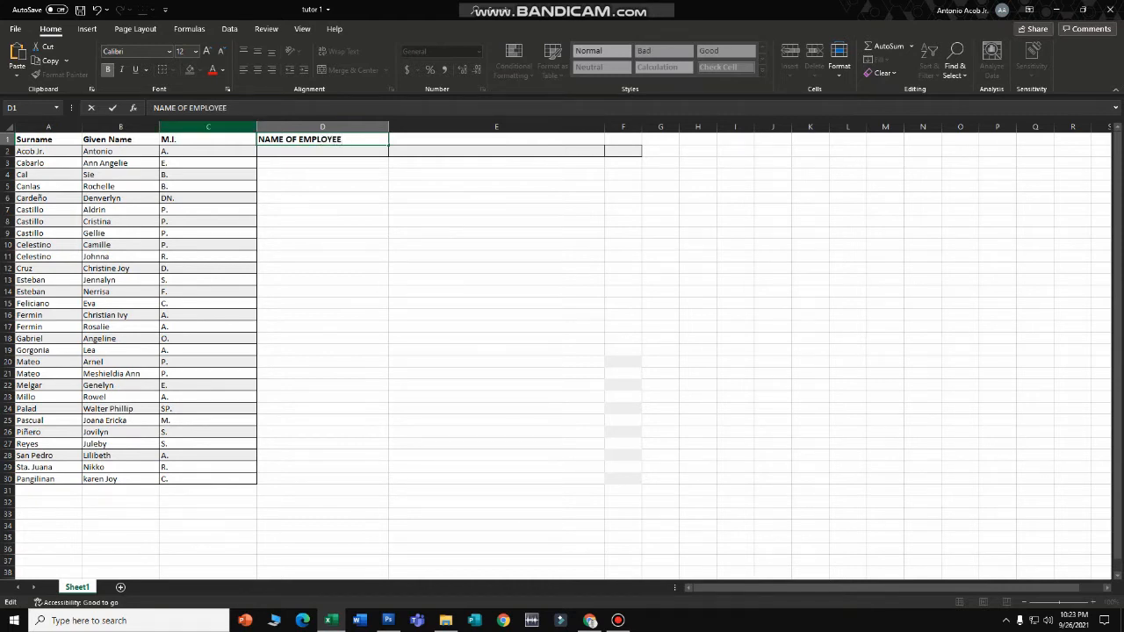
left_click(323, 174)
left_click(322, 151)
left_click(205, 108)
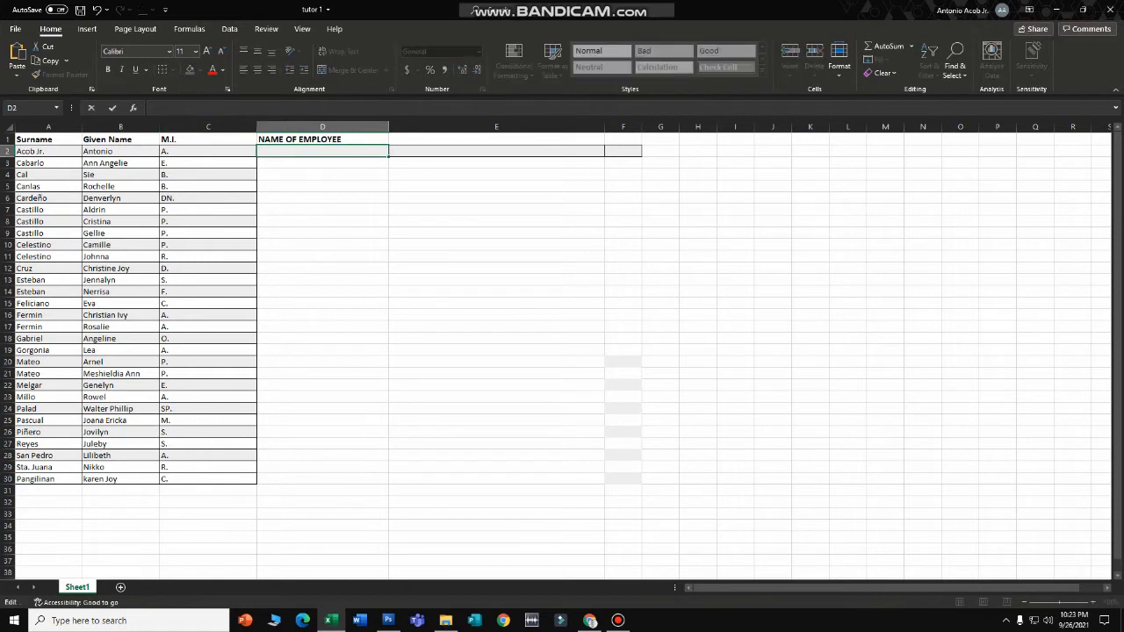
- Enter =CONCAT(A2,",",B2," ",C2) in D2 to show the first employee's full name
type("=COC")
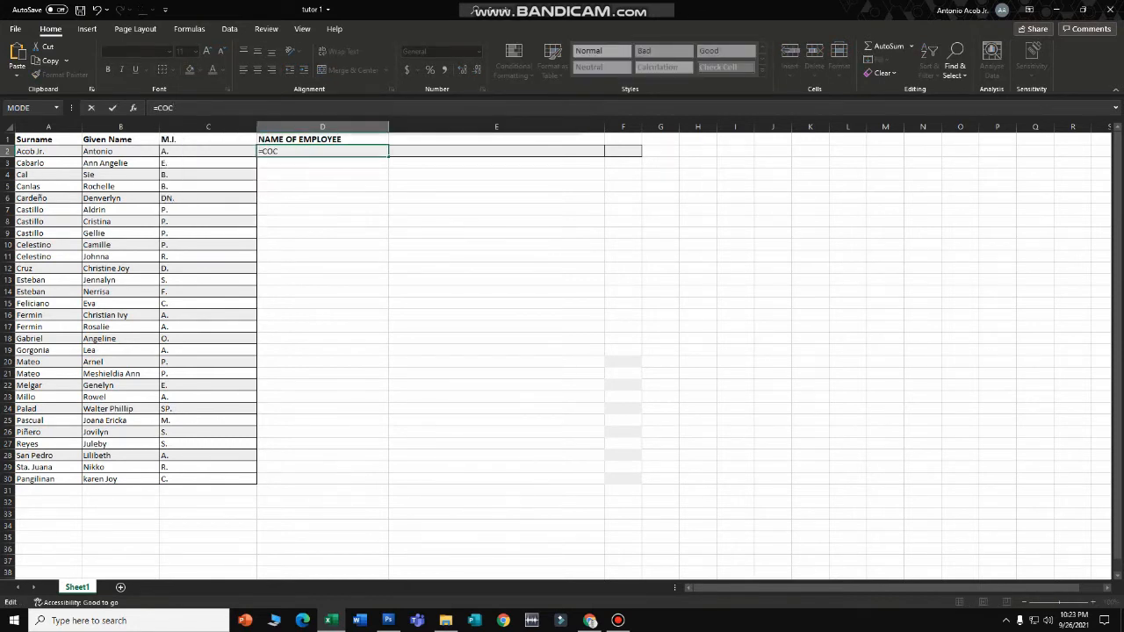
key("BackSpace")
type("NCAT")
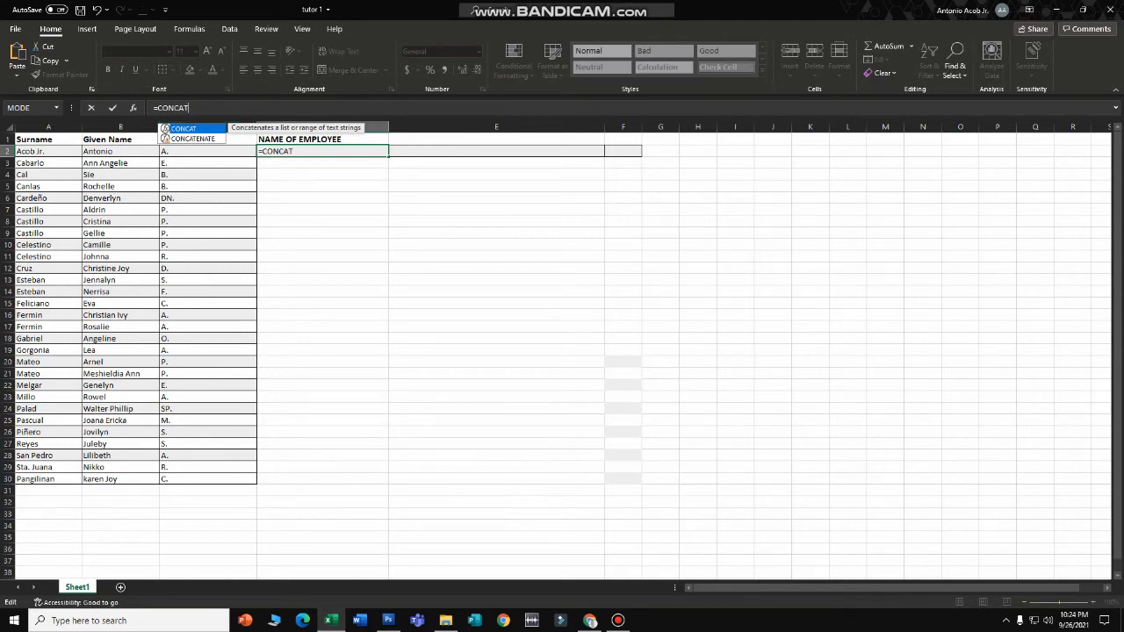
key("Escape")
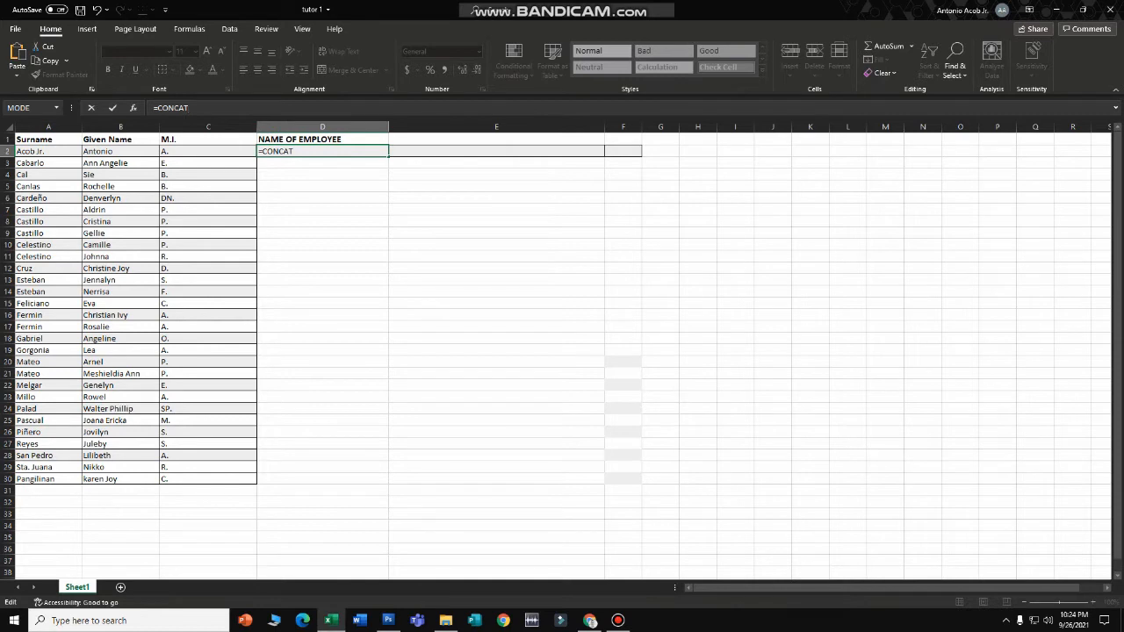
type("(")
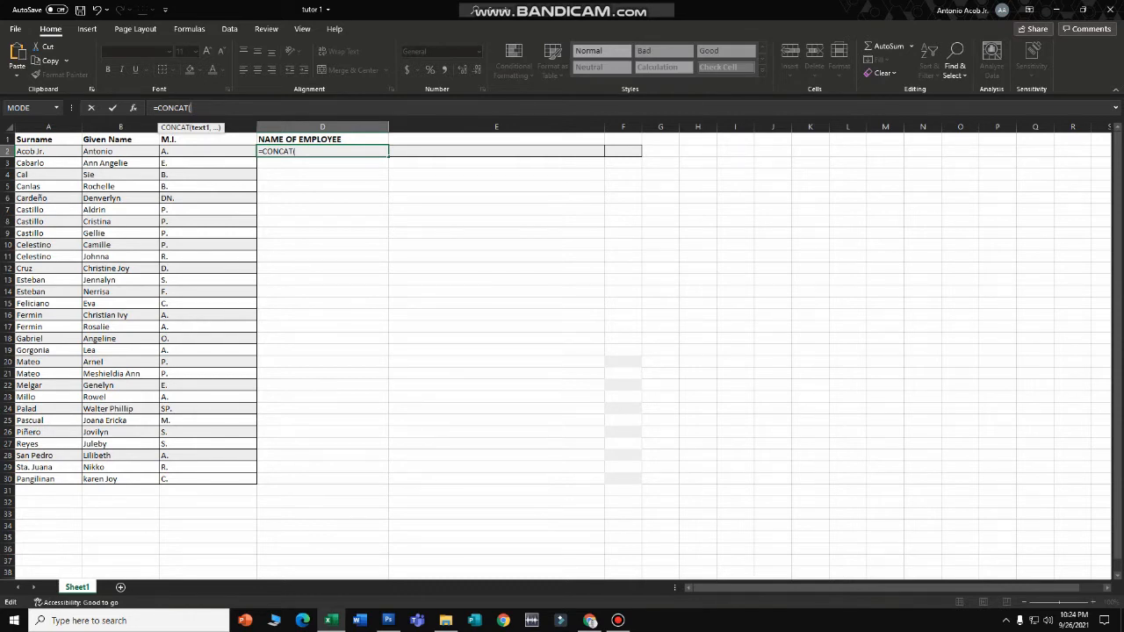
type("A2,\"")
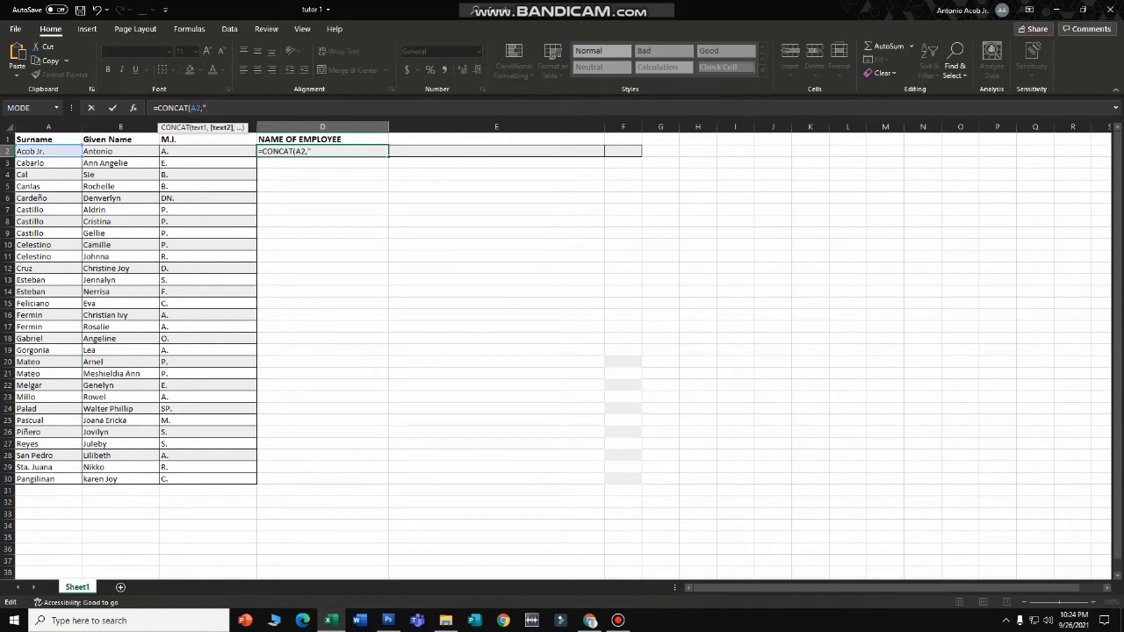
type("\"")
type(",\",\"")
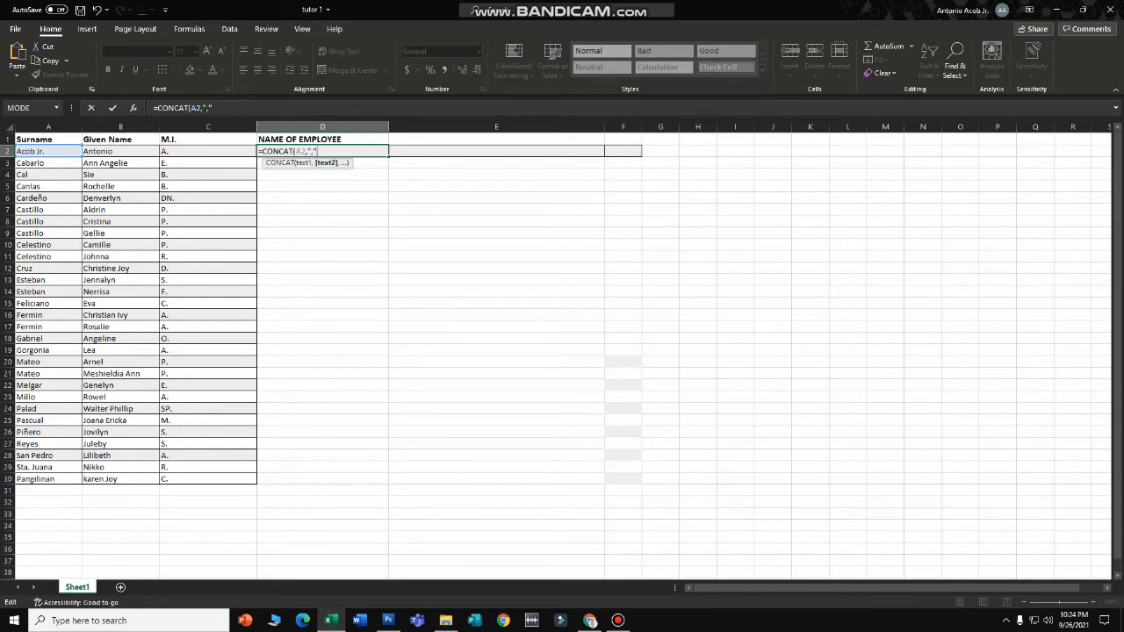
type(",B2")
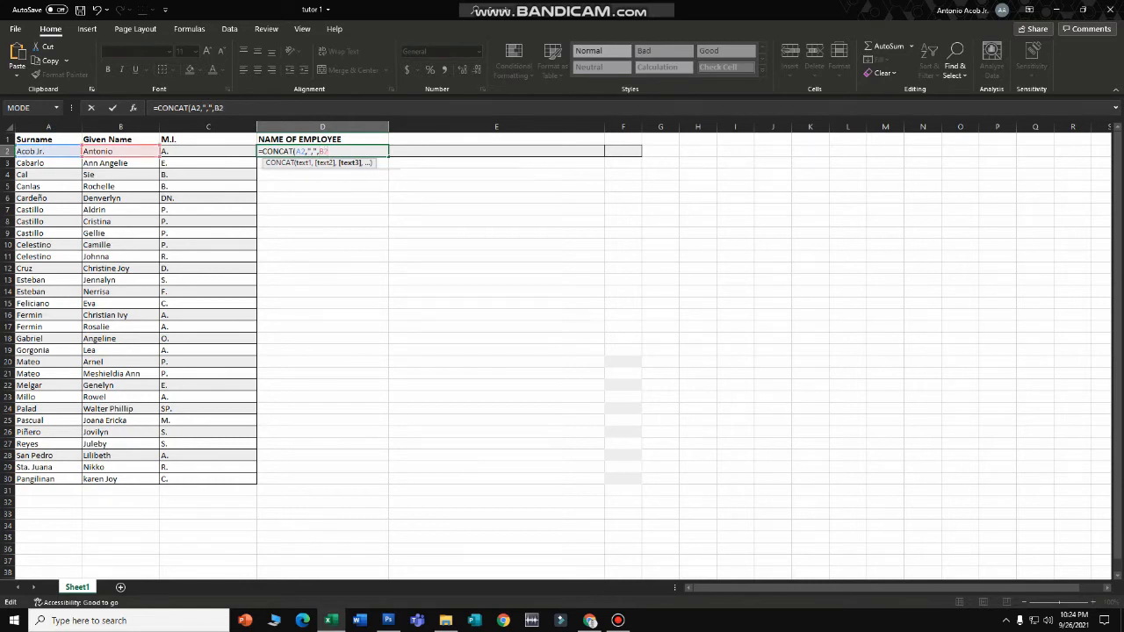
type(",\"\"")
type(",")
type("C2")
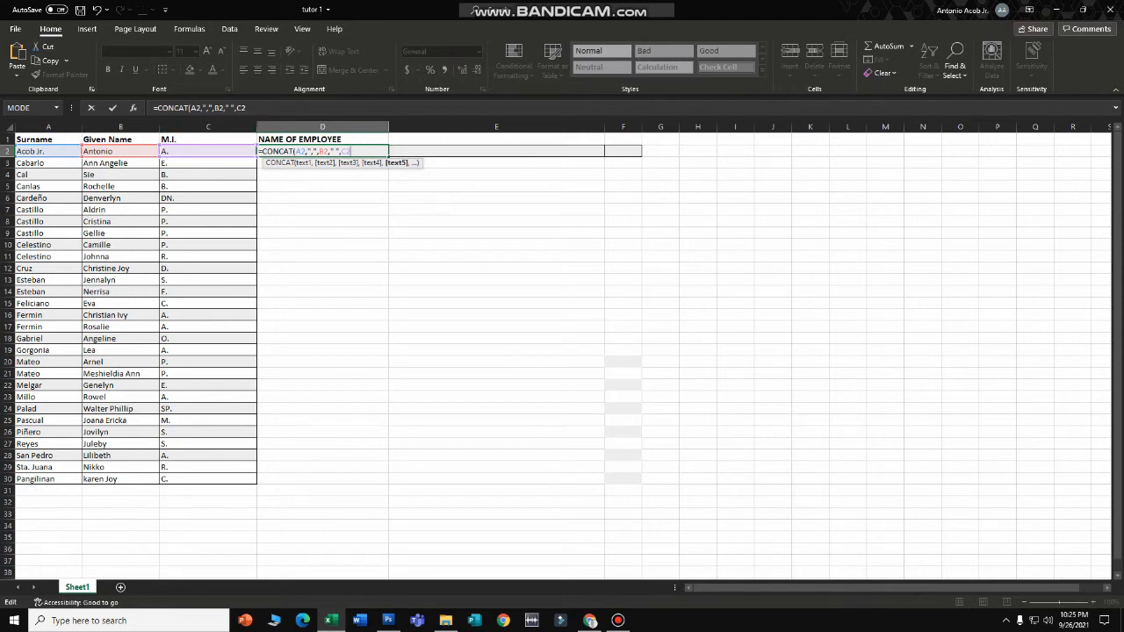
key("ctrl+Return")
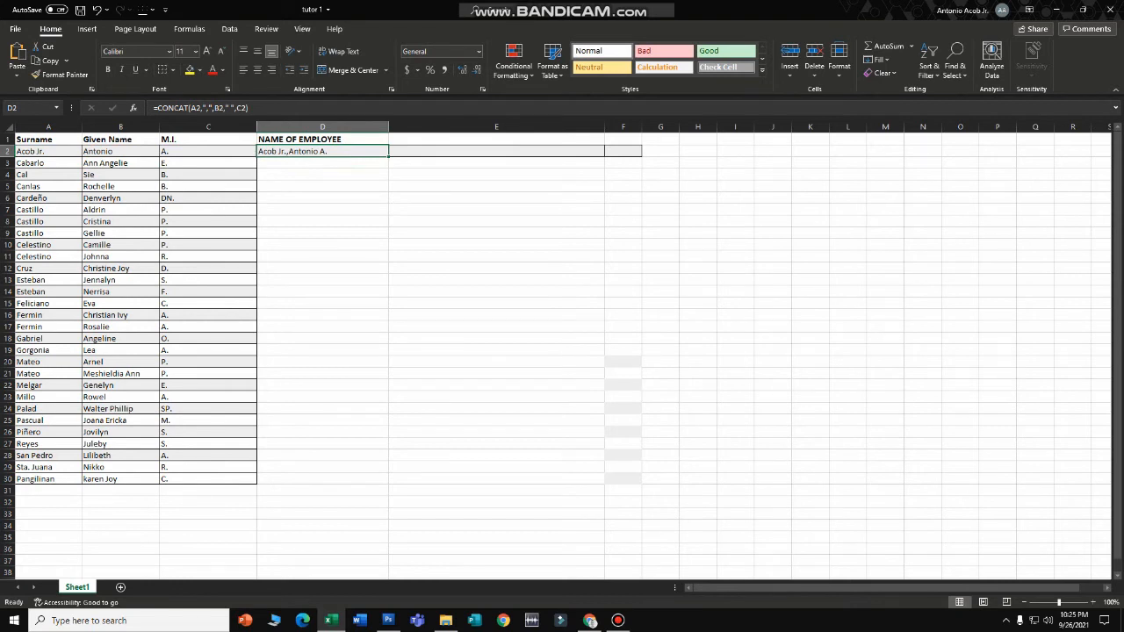
- Fill the name formula down to D30 and narrow column C to fit the M.I. entries
left_click_drag(388, 157, 388, 482)
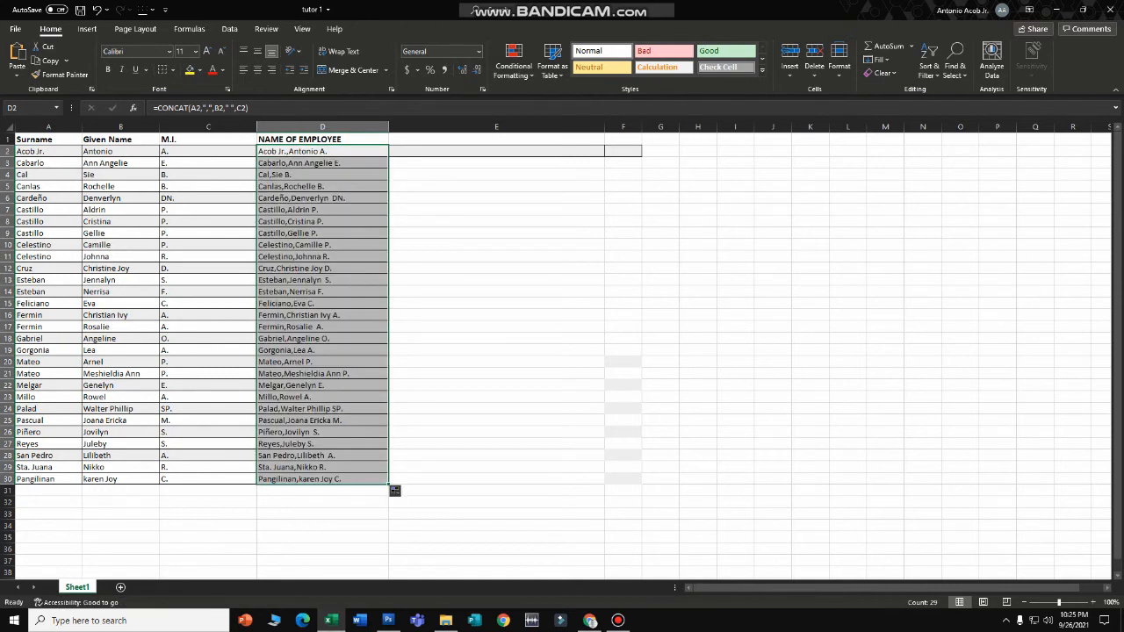
left_click_drag(388, 126, 388, 127)
left_click_drag(256, 127, 198, 127)
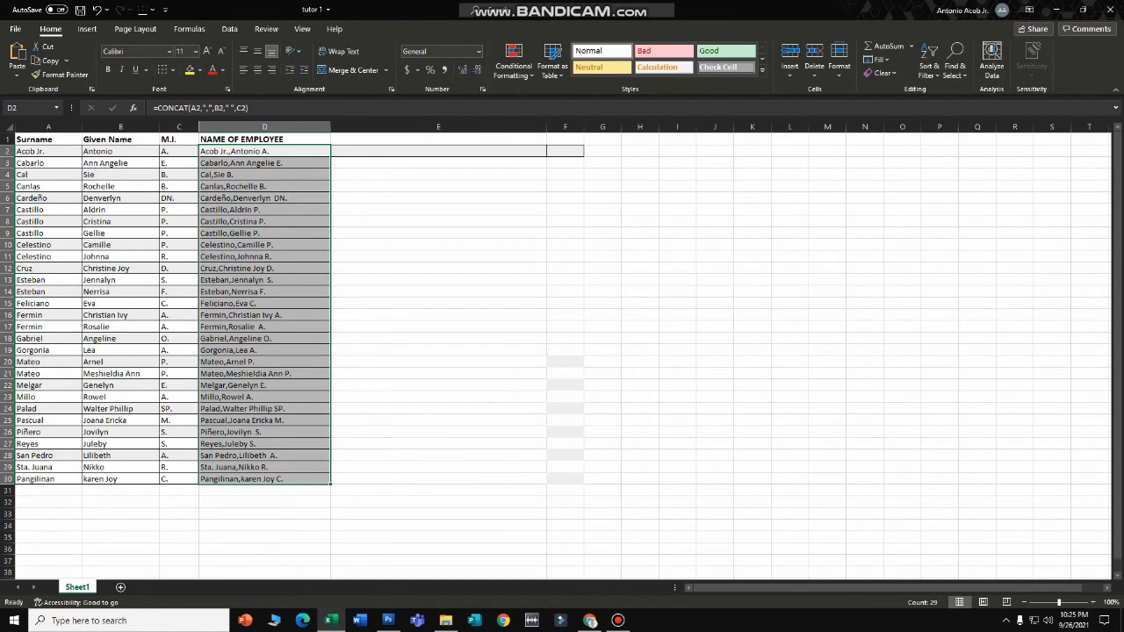
left_click(438, 221)
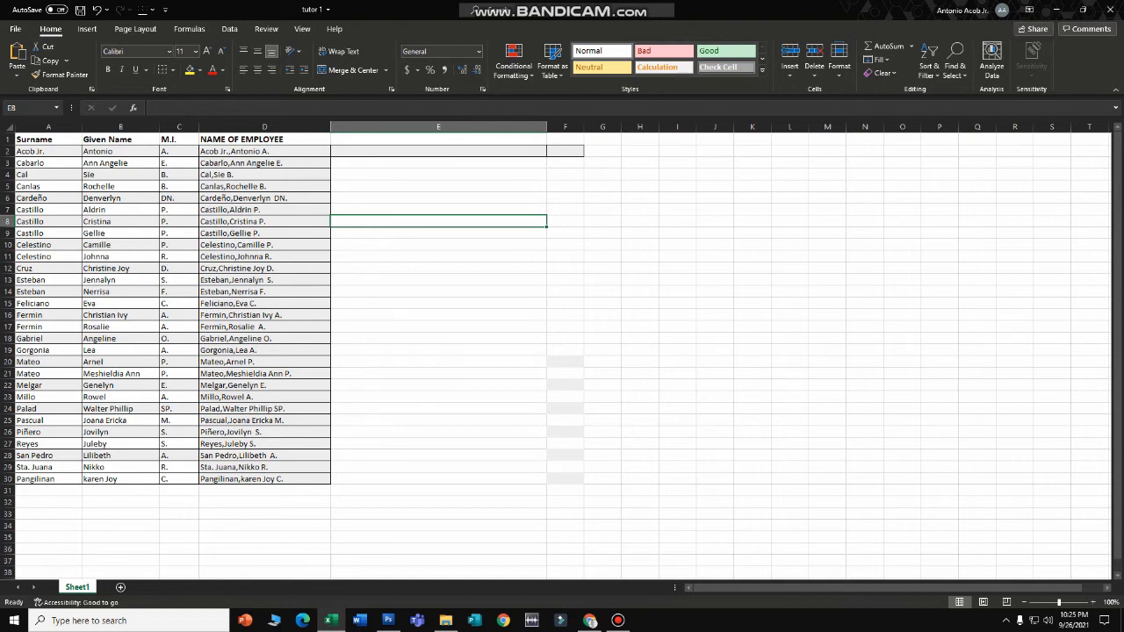
- Copy the NAME OF EMPLOYEE column D1:D30 and go to the File > New page
left_click_drag(263, 138, 264, 479)
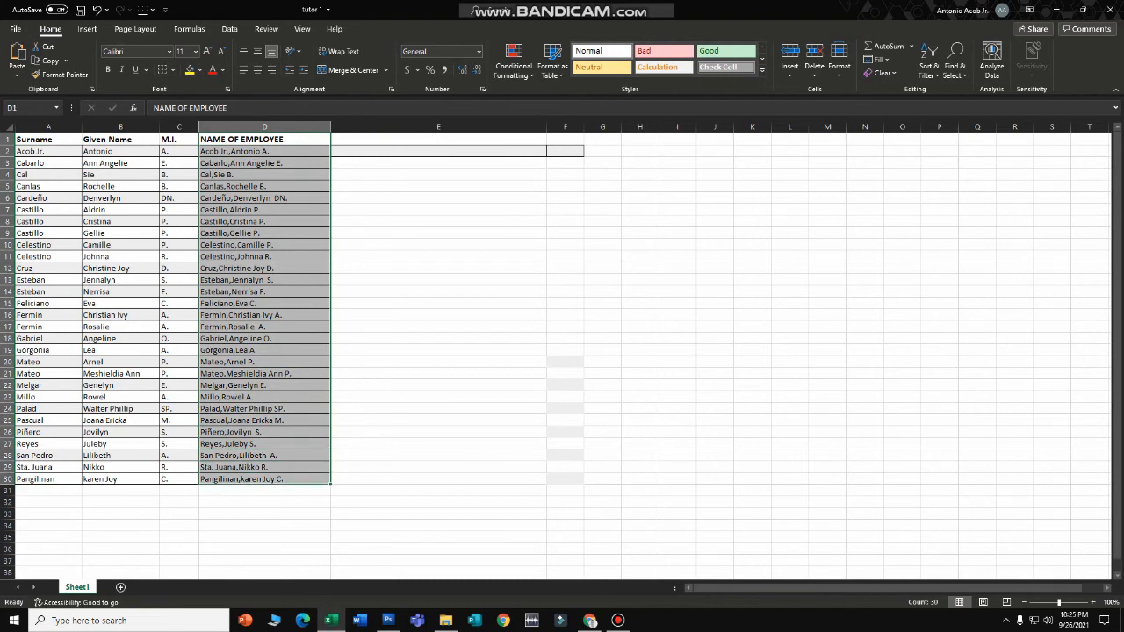
right_click(297, 216)
left_click(324, 243)
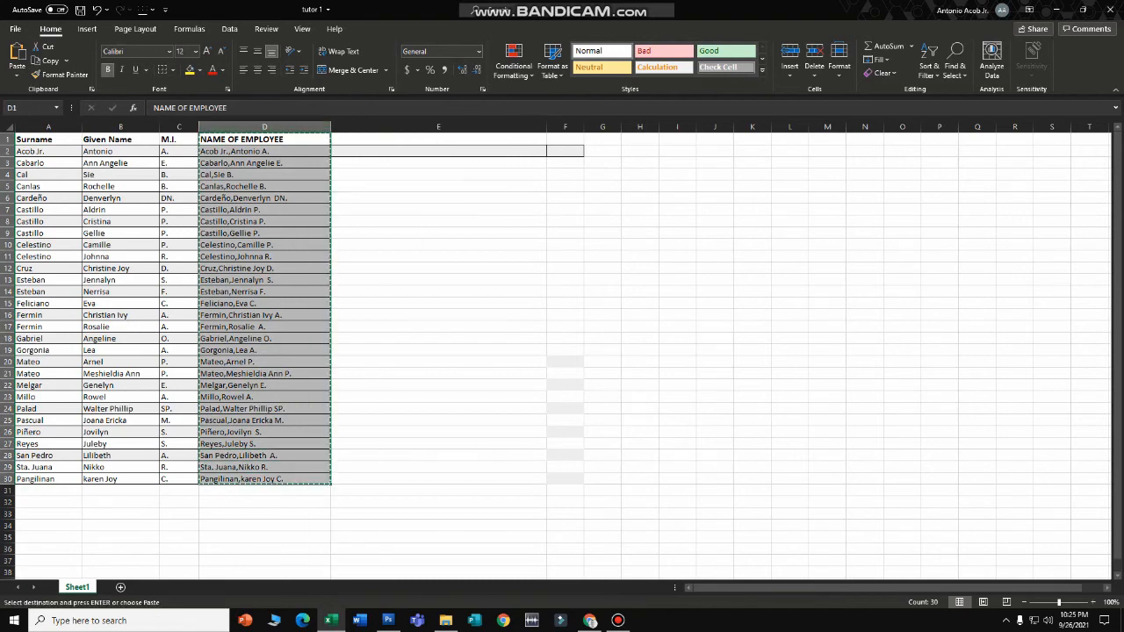
left_click(15, 29)
left_click(33, 83)
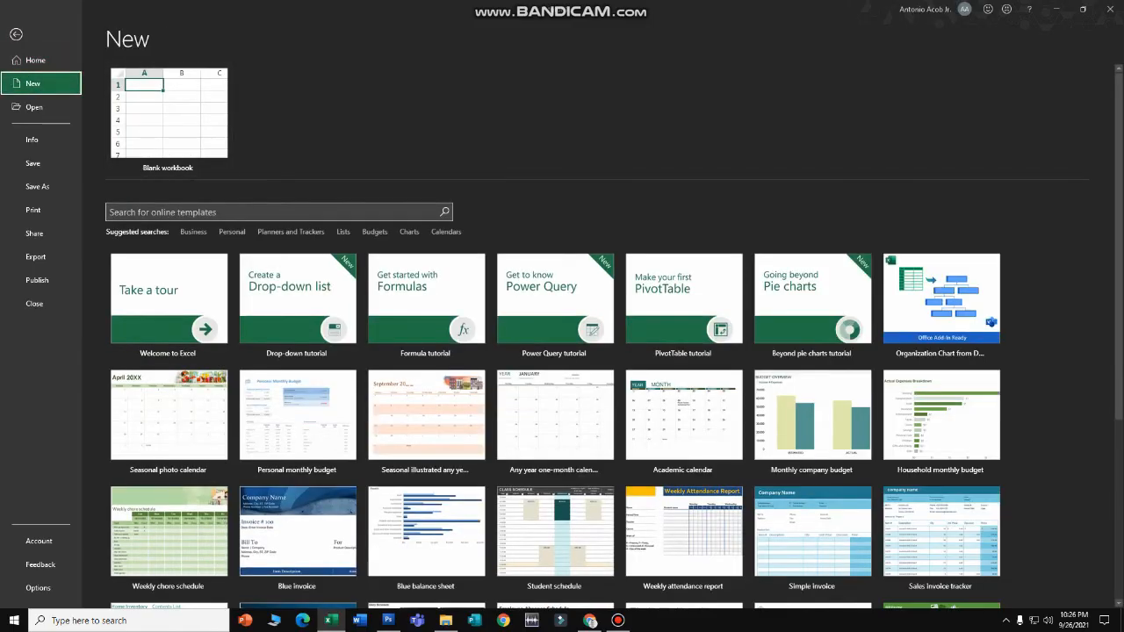
- Create a blank workbook, paste the names as values into A1, and bold the header row
left_click(167, 114)
left_click_drag(52, 126, 174, 126)
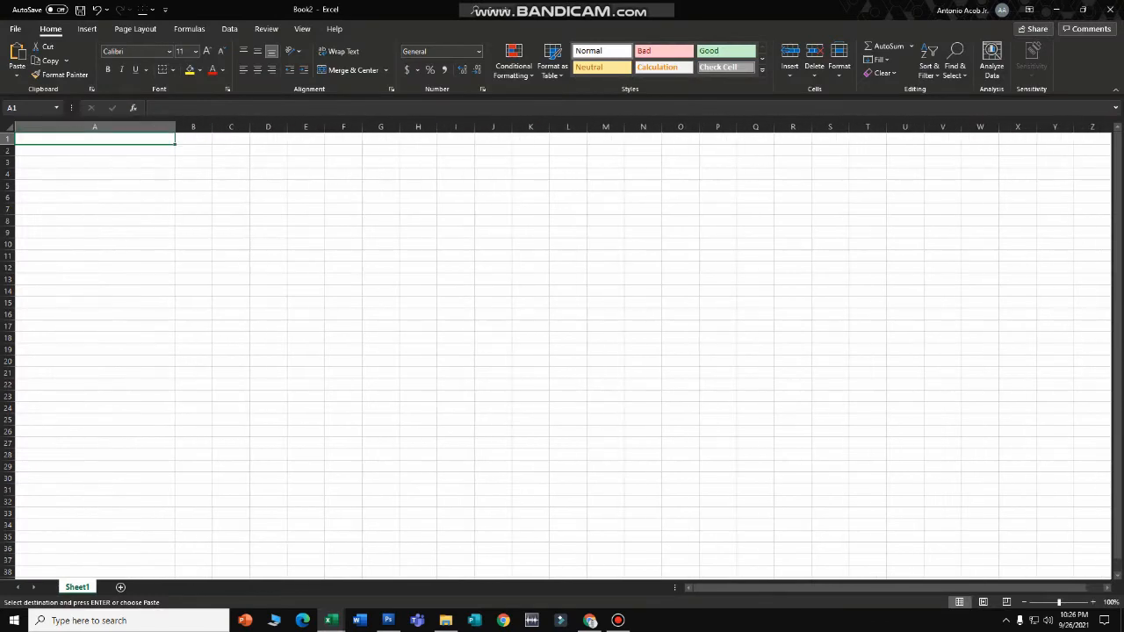
right_click(61, 140)
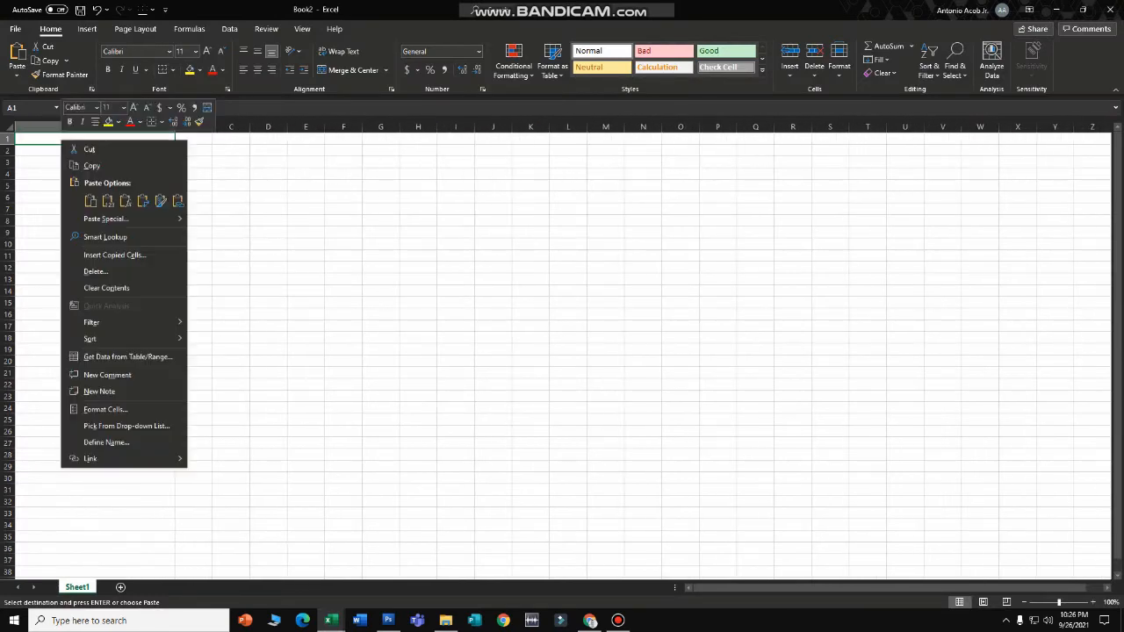
mouse_move(114, 218)
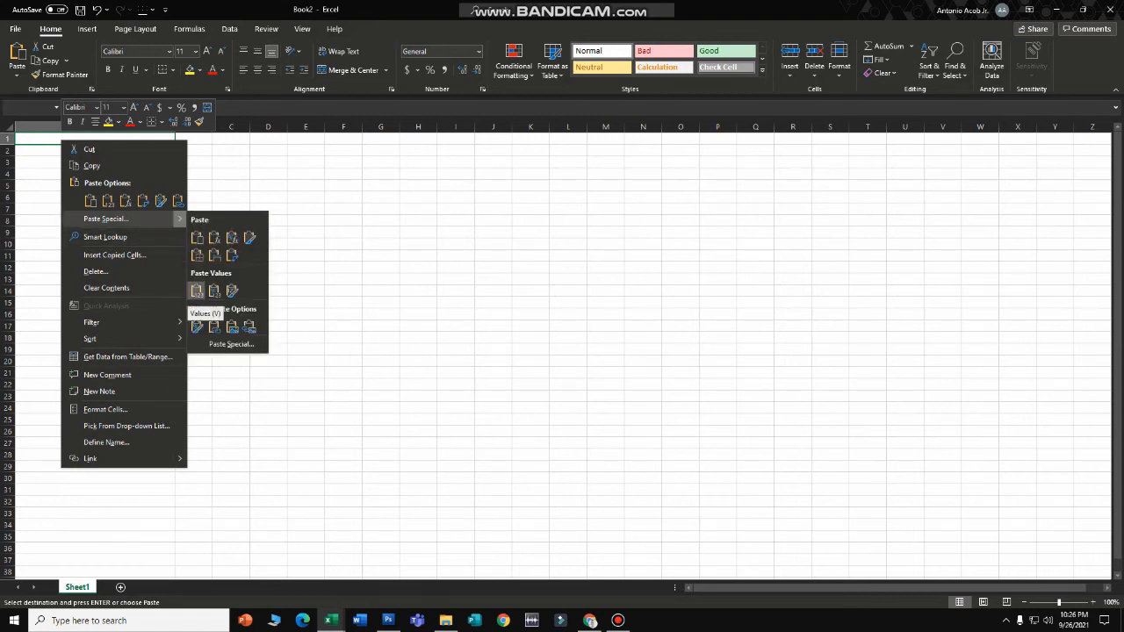
left_click(197, 291)
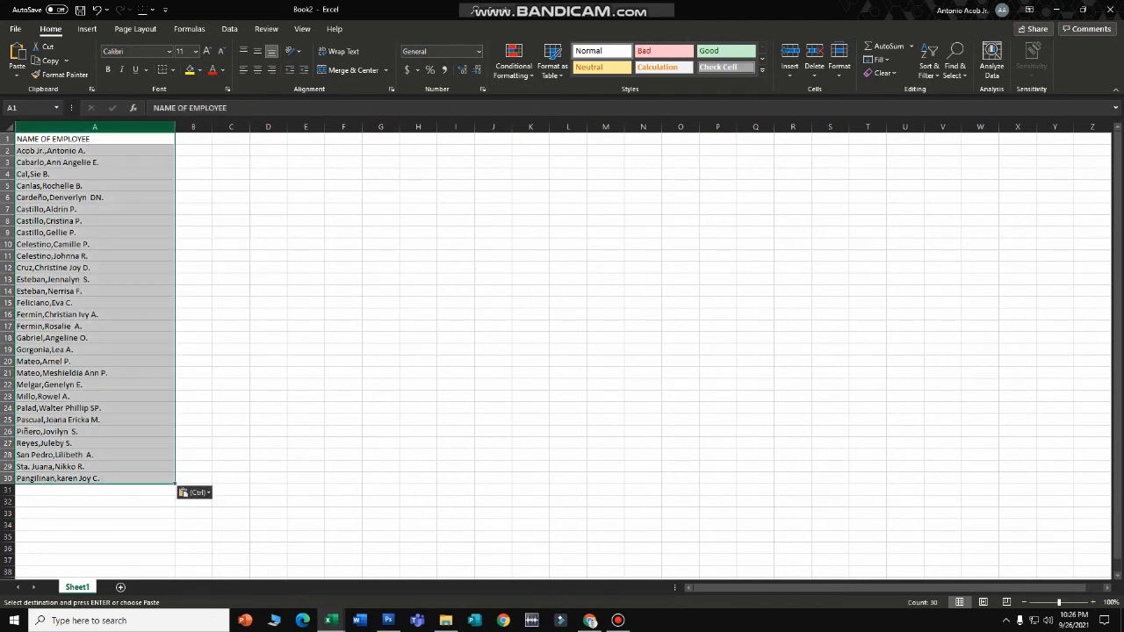
left_click(7, 139)
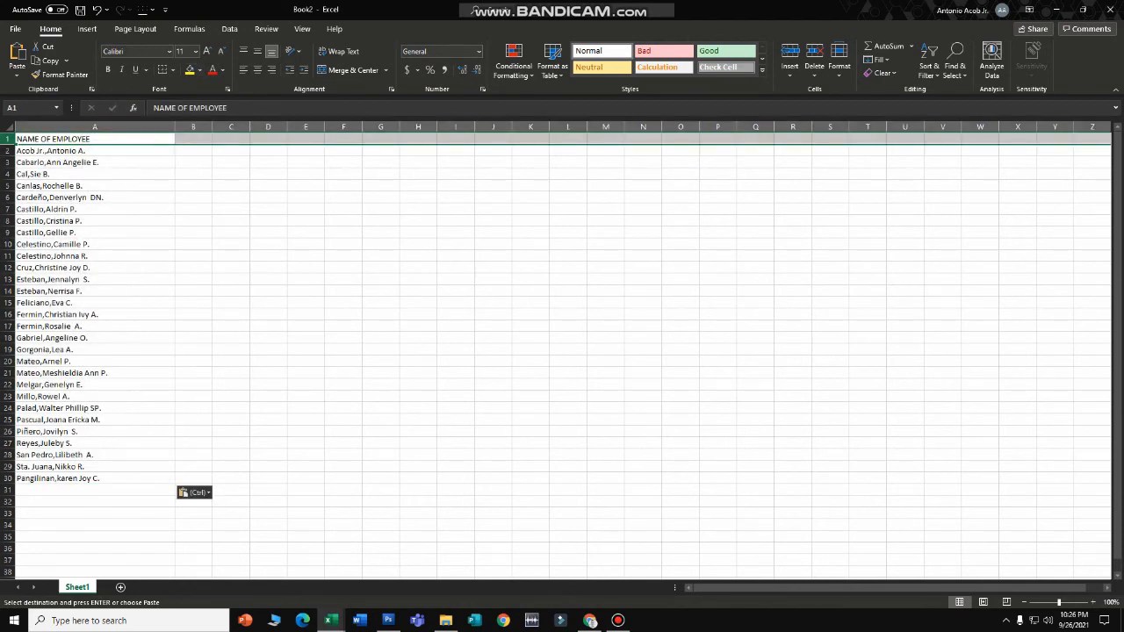
left_click(108, 69)
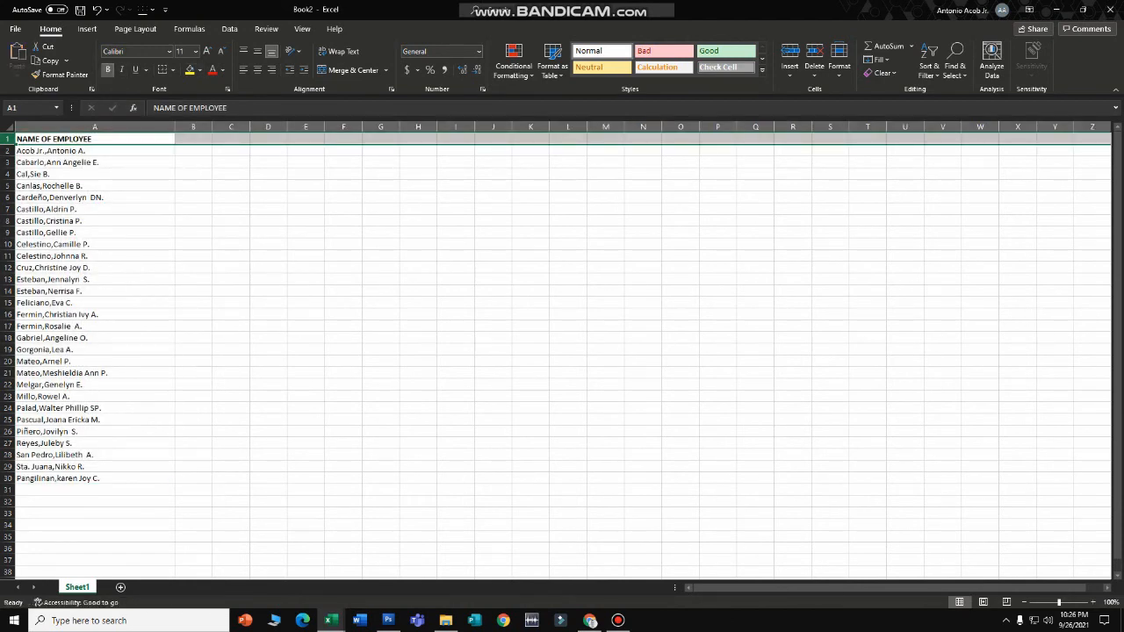
- Narrow column A to fit the names, then switch back to the tutor 1 workbook
left_click_drag(174, 126, 131, 126)
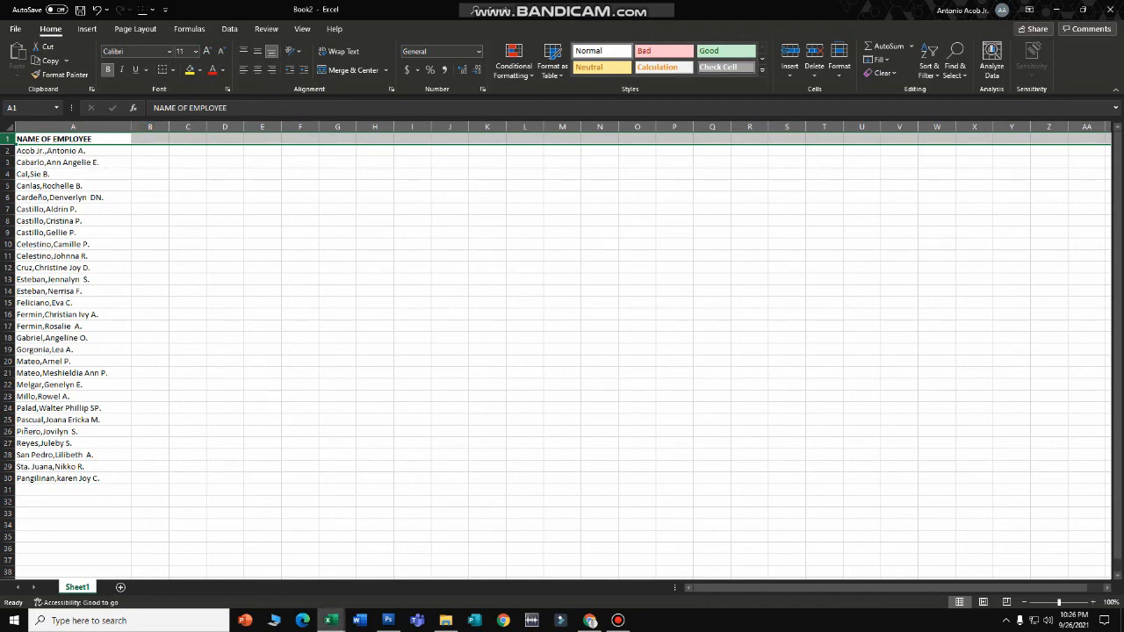
left_click(331, 619)
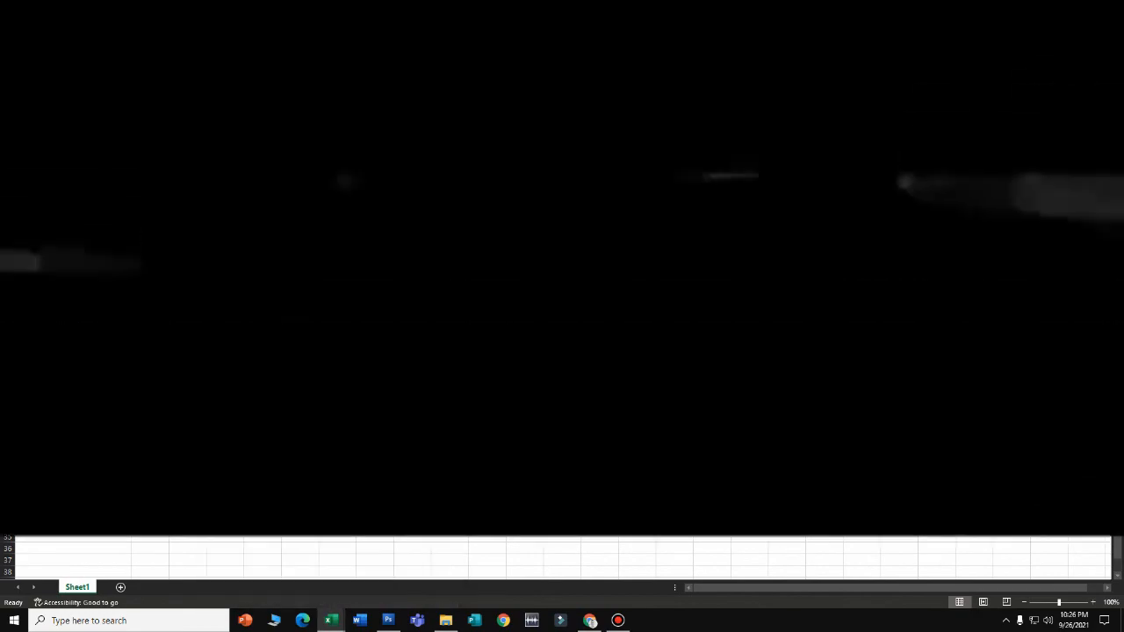